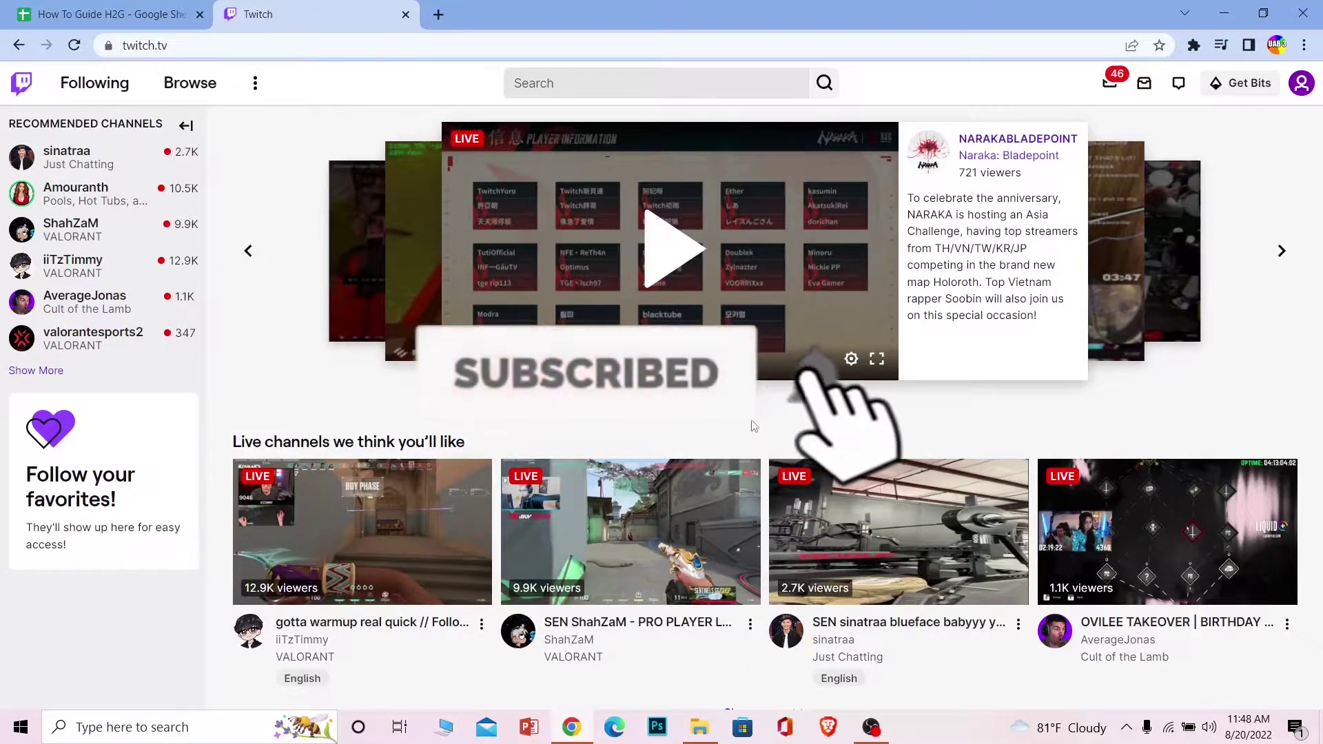
scroll(755, 426, "down", 3)
scroll(755, 426, "down", 3)
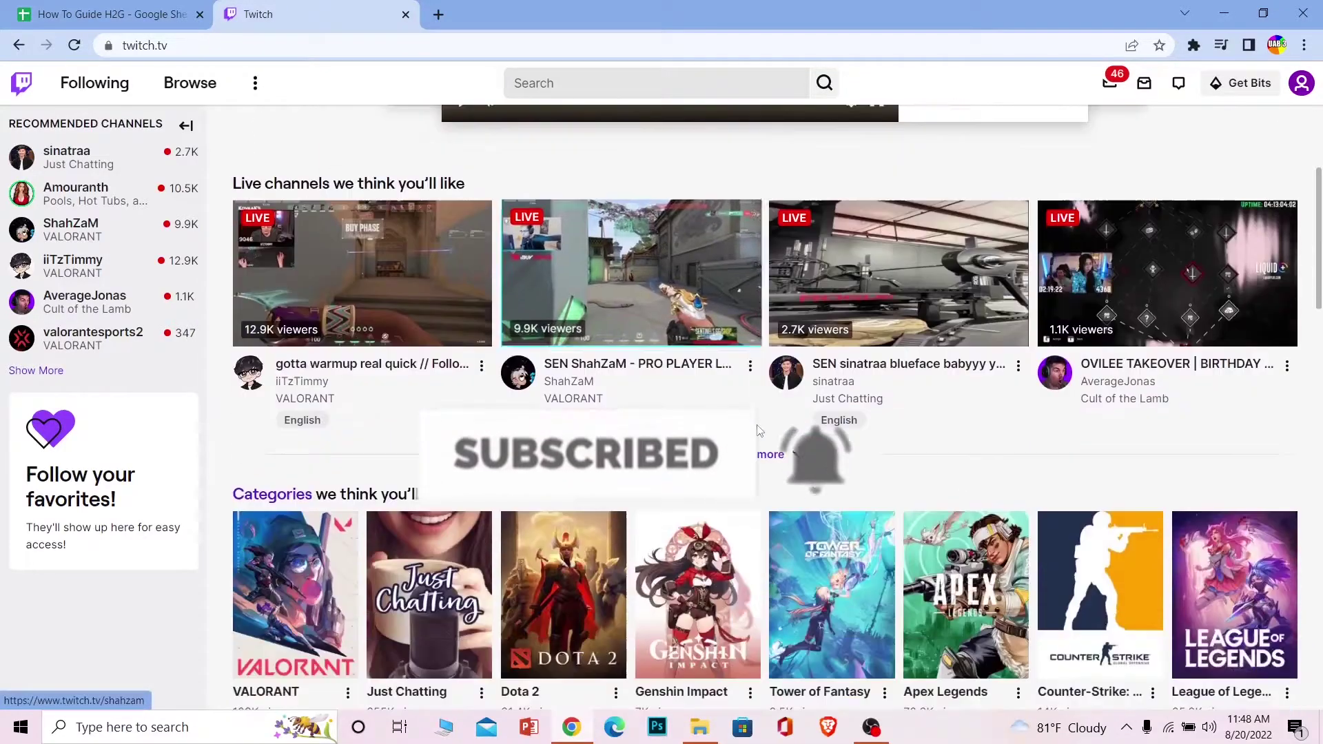
scroll(759, 428, "down", 2)
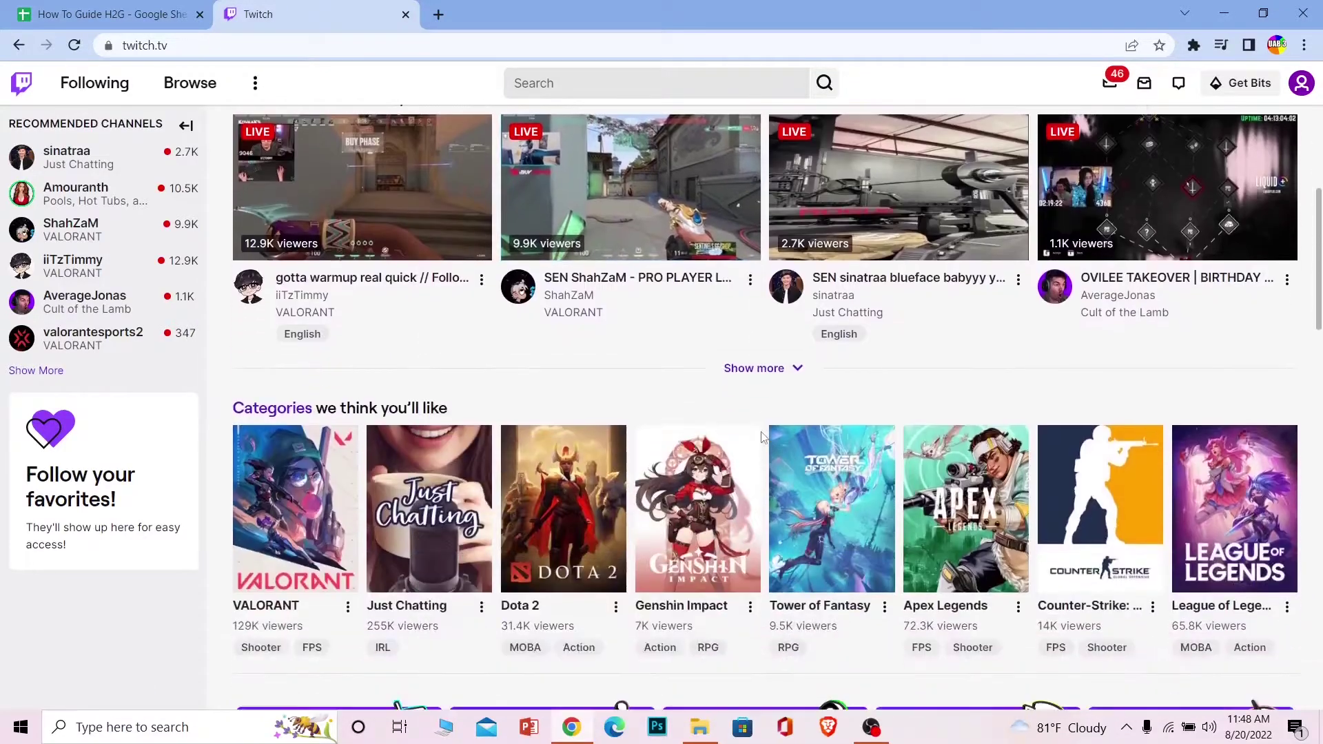
scroll(760, 429, "down", 2)
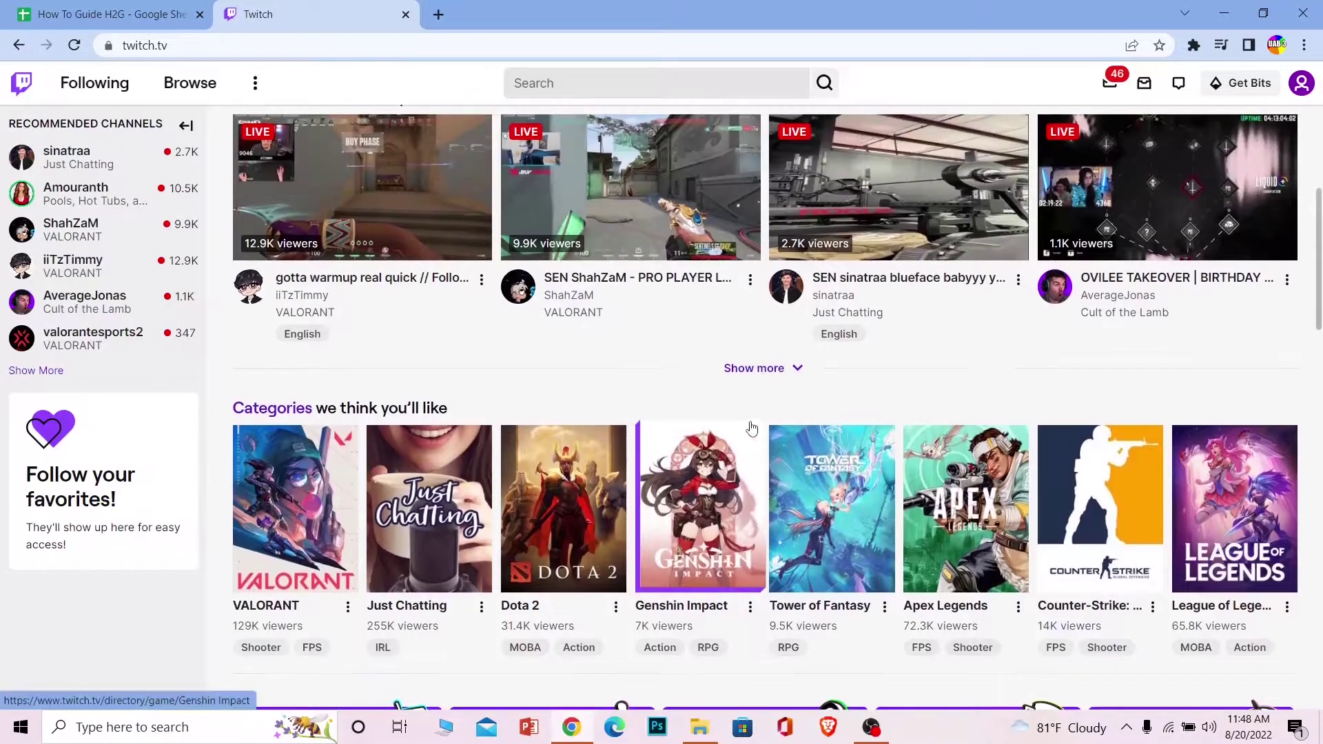
scroll(754, 427, "up", 3)
scroll(756, 426, "up", 3)
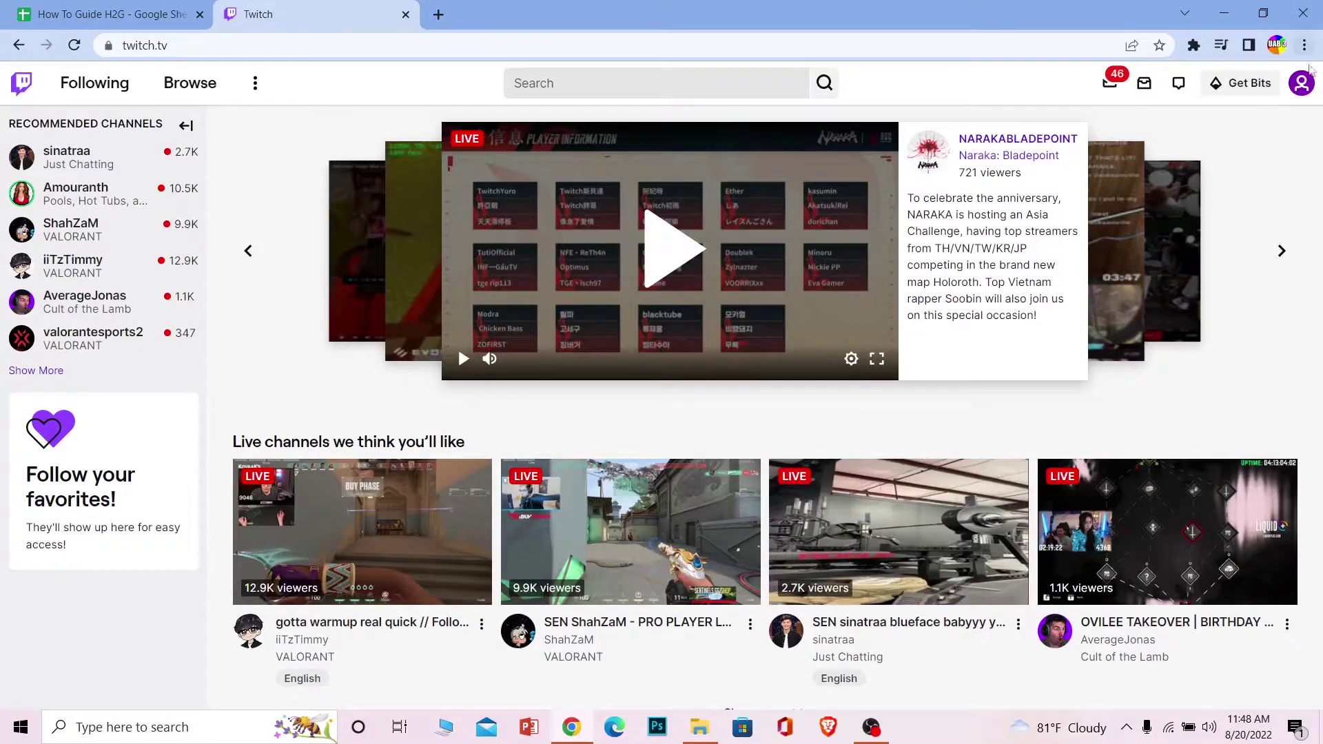
Step: Open Settings from the avatar menu and find the Disable Your Twitch Account section on Profile
left_click(1302, 85)
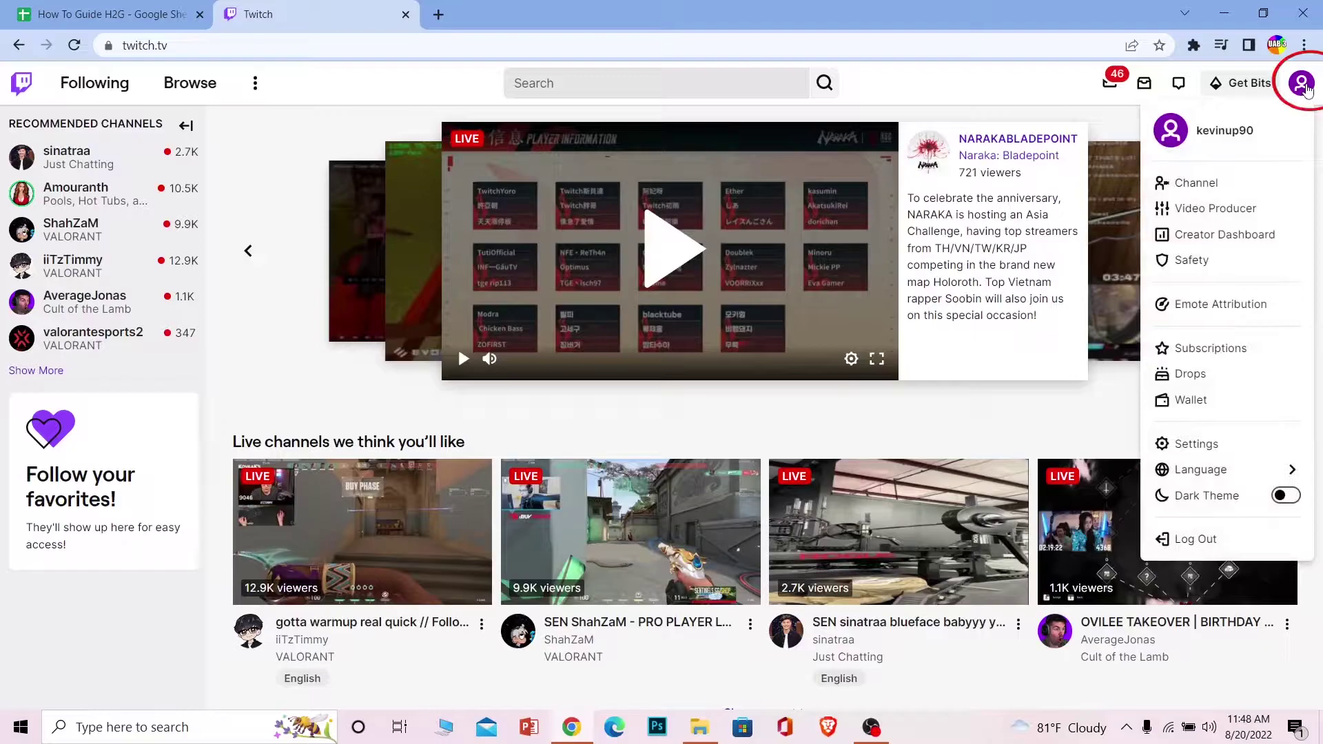
left_click(1195, 444)
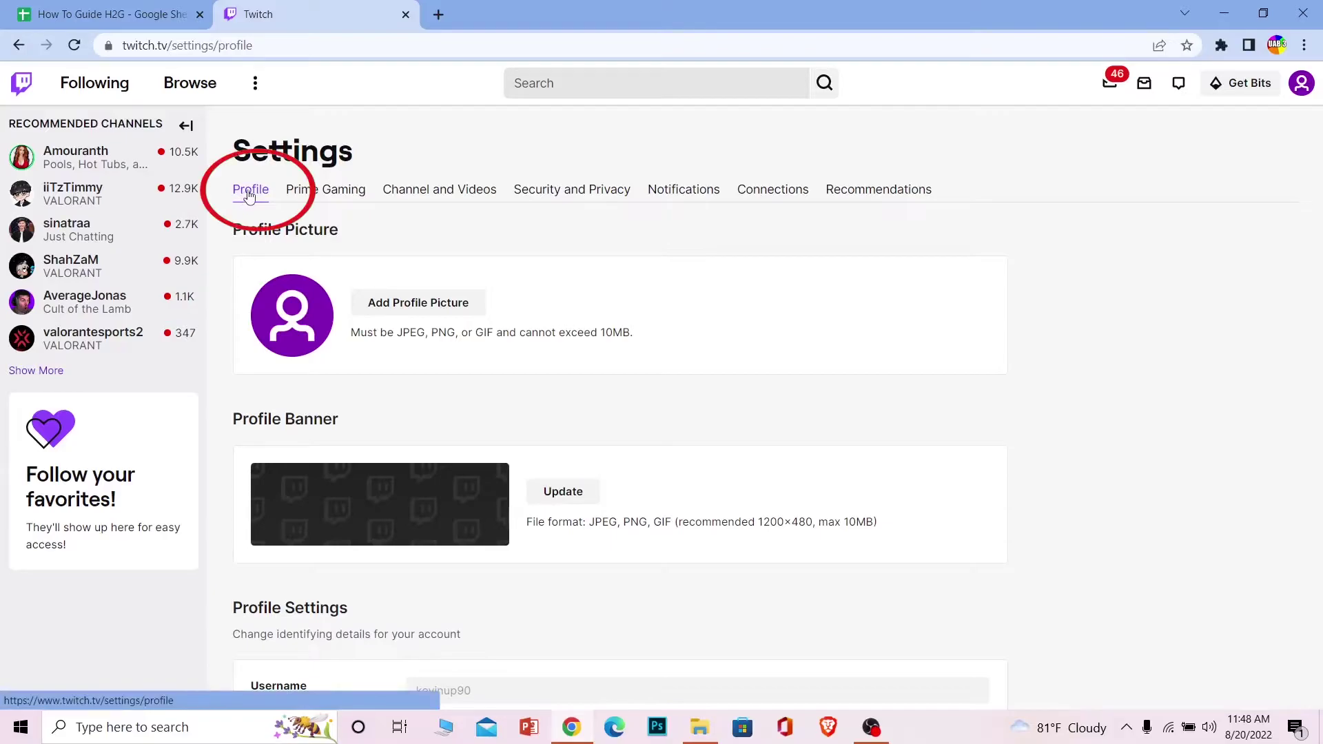
scroll(465, 265, "down", 5)
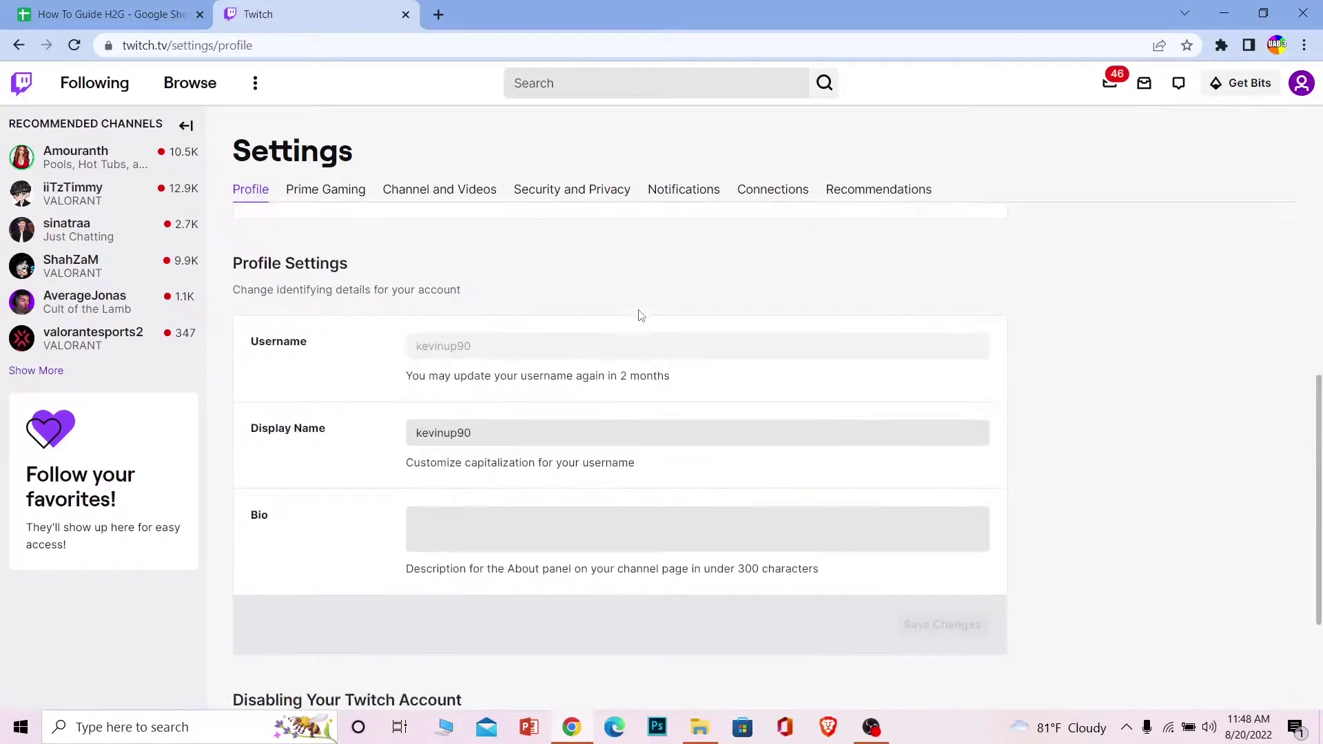
scroll(639, 315, "down", 3)
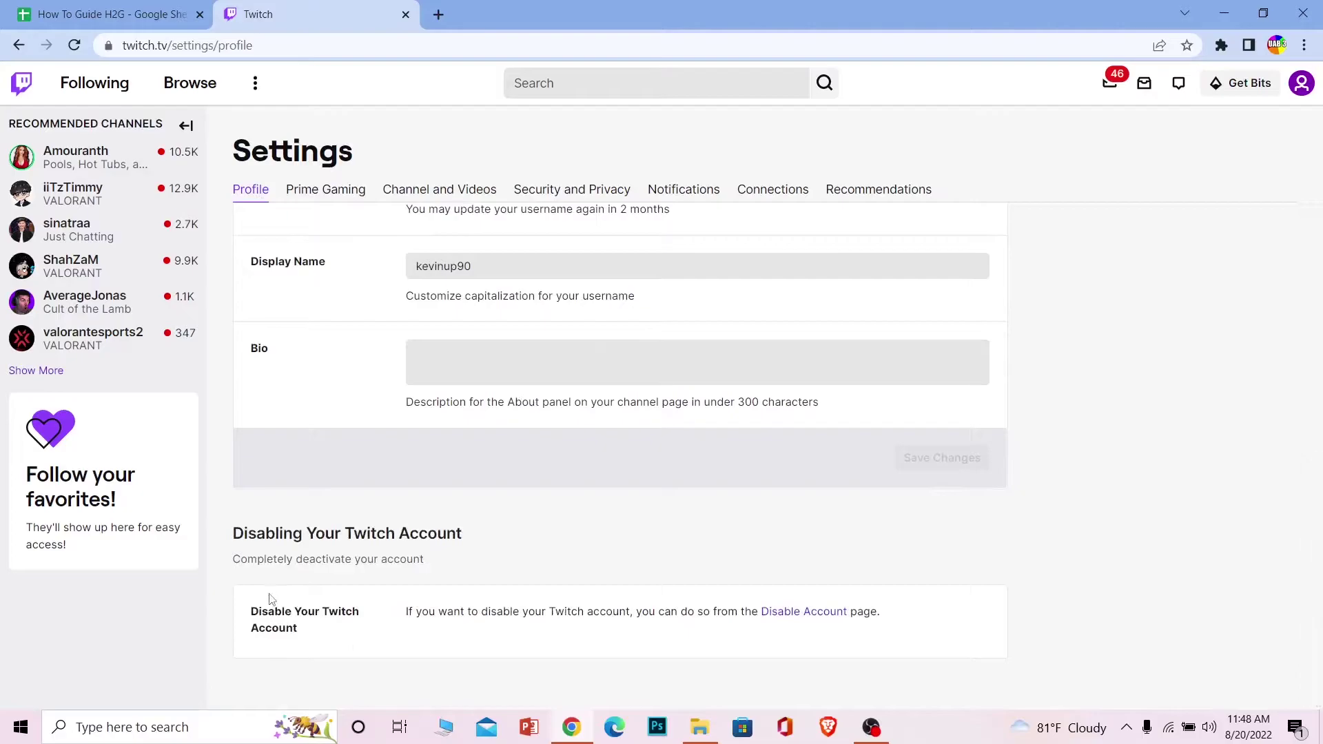
left_click_drag(375, 629, 252, 610)
left_click(266, 612)
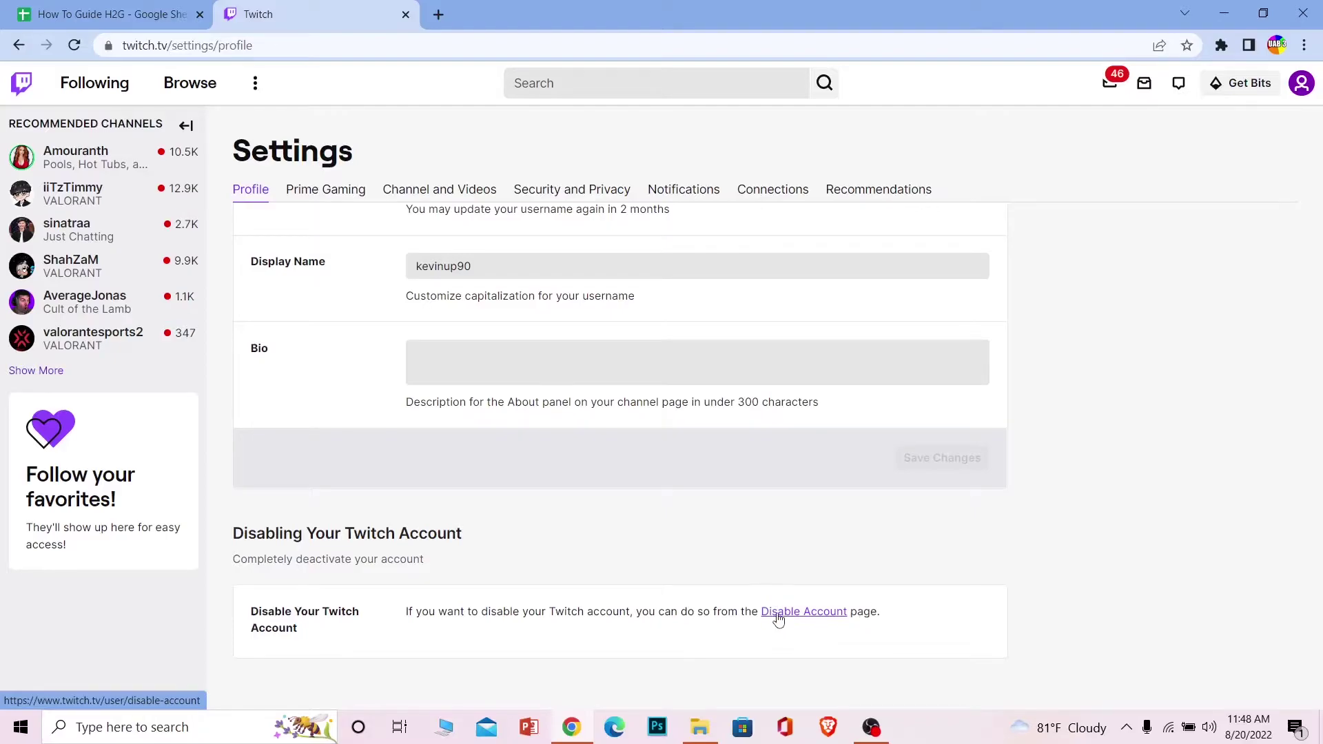
Step: Follow the Disable Account link and focus the optional reason box
left_click(804, 611)
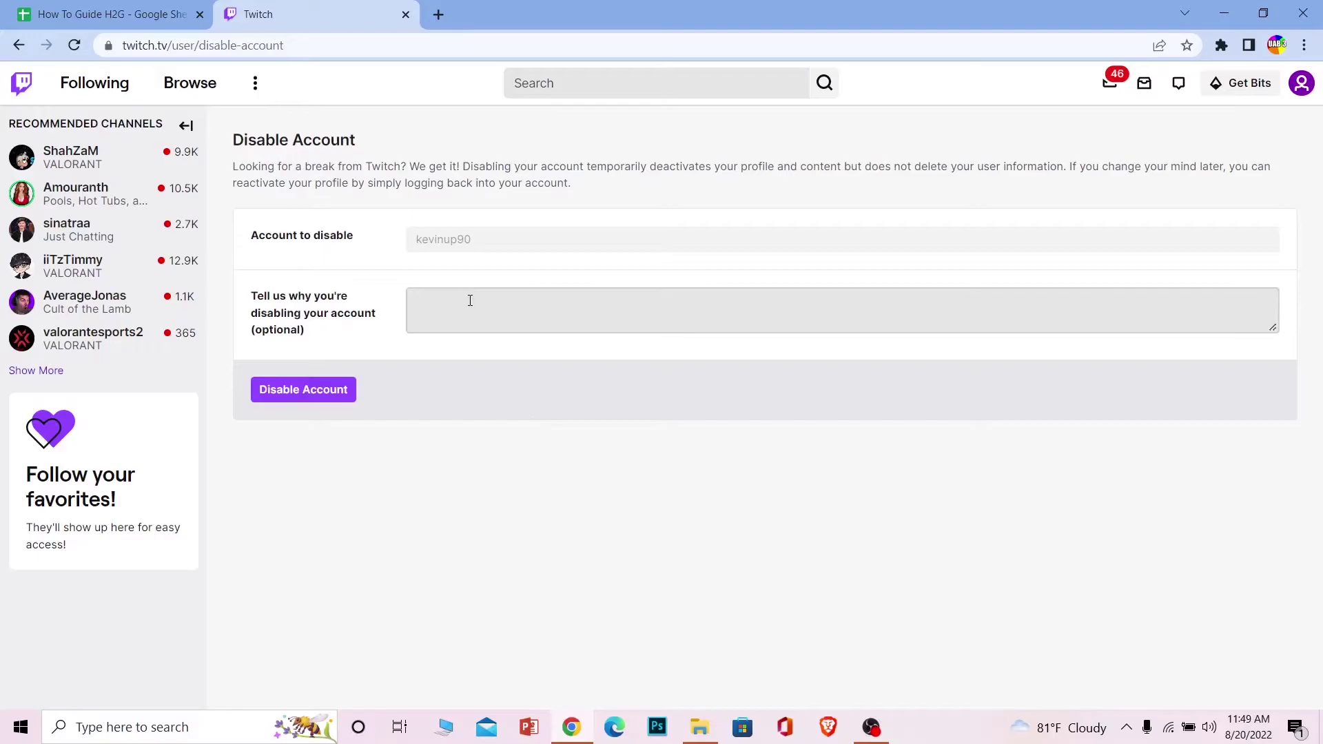
left_click_drag(246, 290, 310, 329)
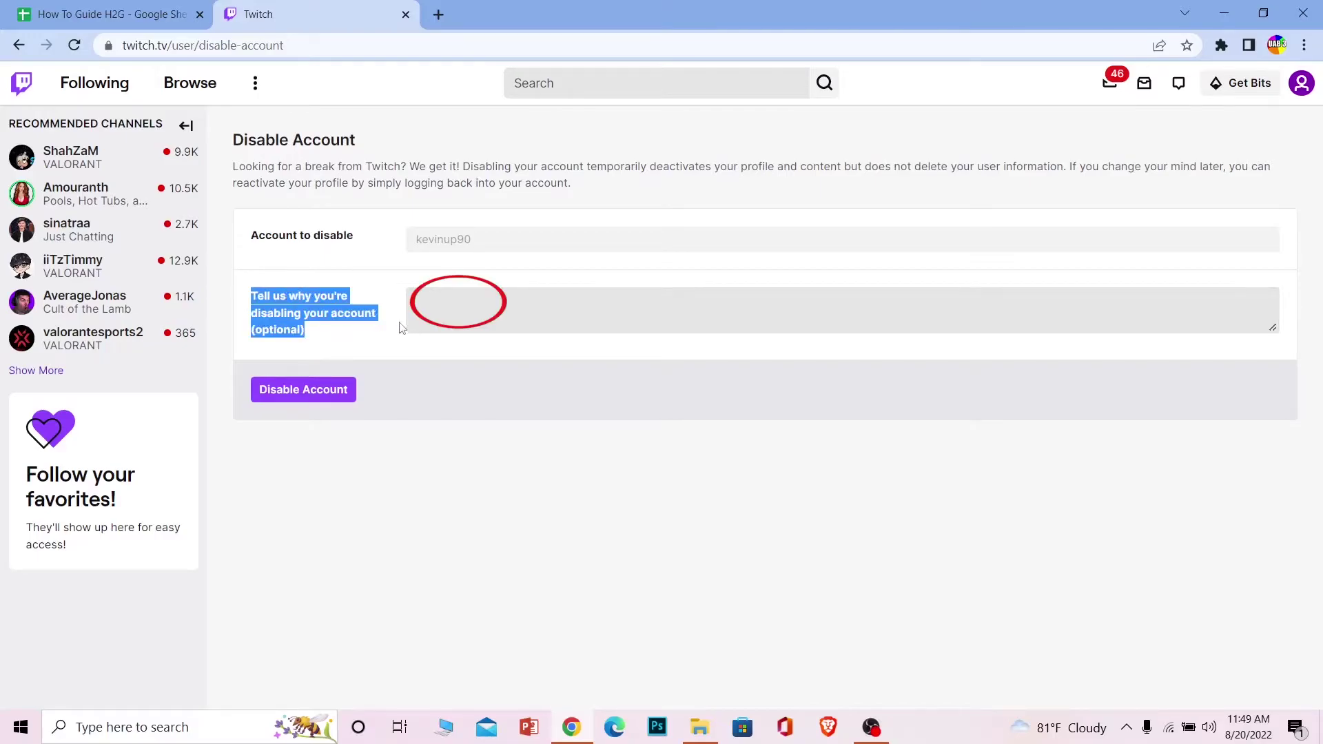
left_click(434, 311)
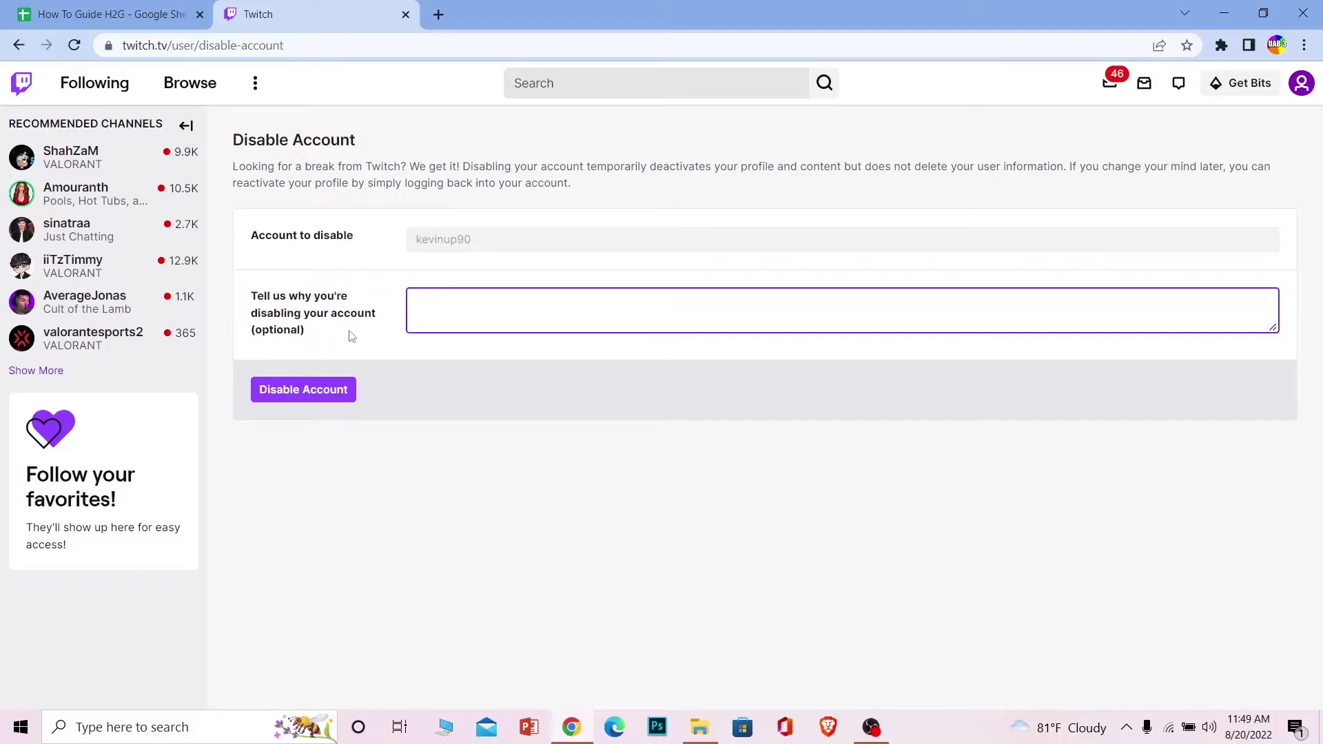
left_click(326, 336)
Step: Leave the reason box empty and review the note about reactivating the profile
key("ctrl+a")
left_click(623, 530)
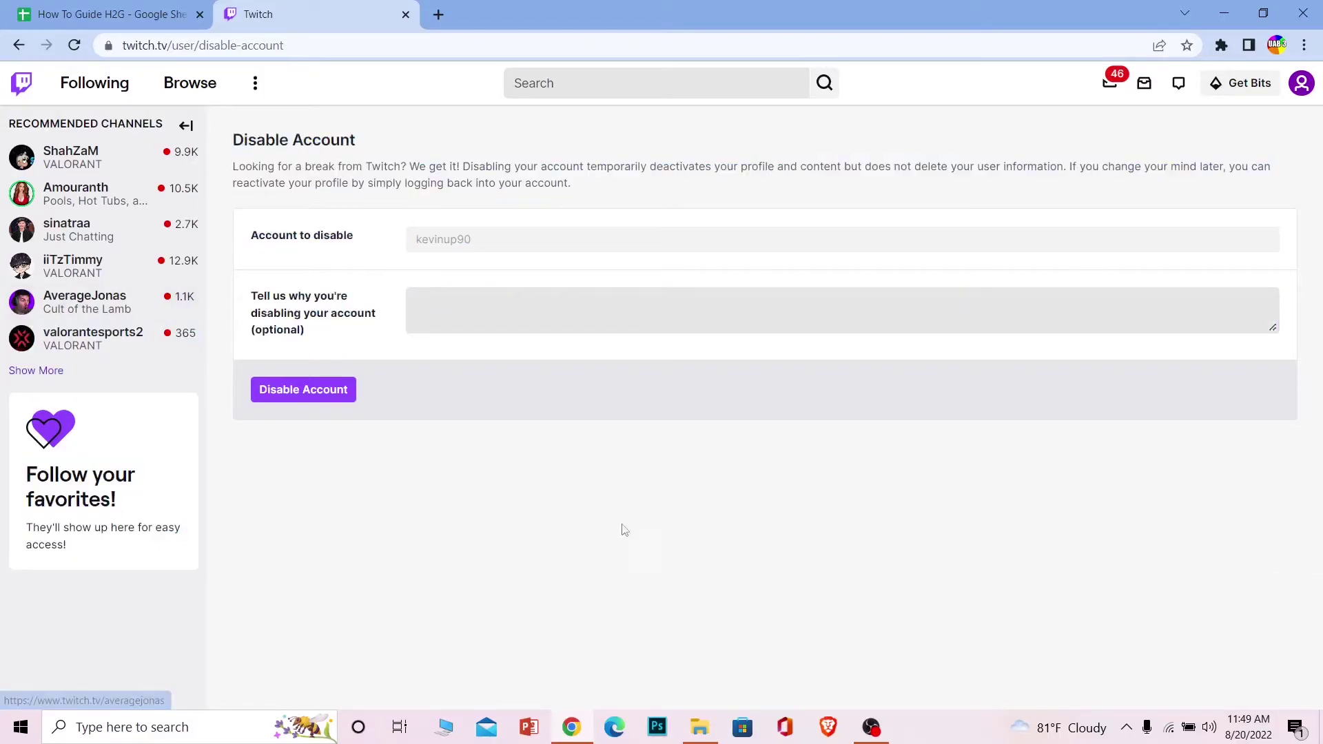
left_click(535, 308)
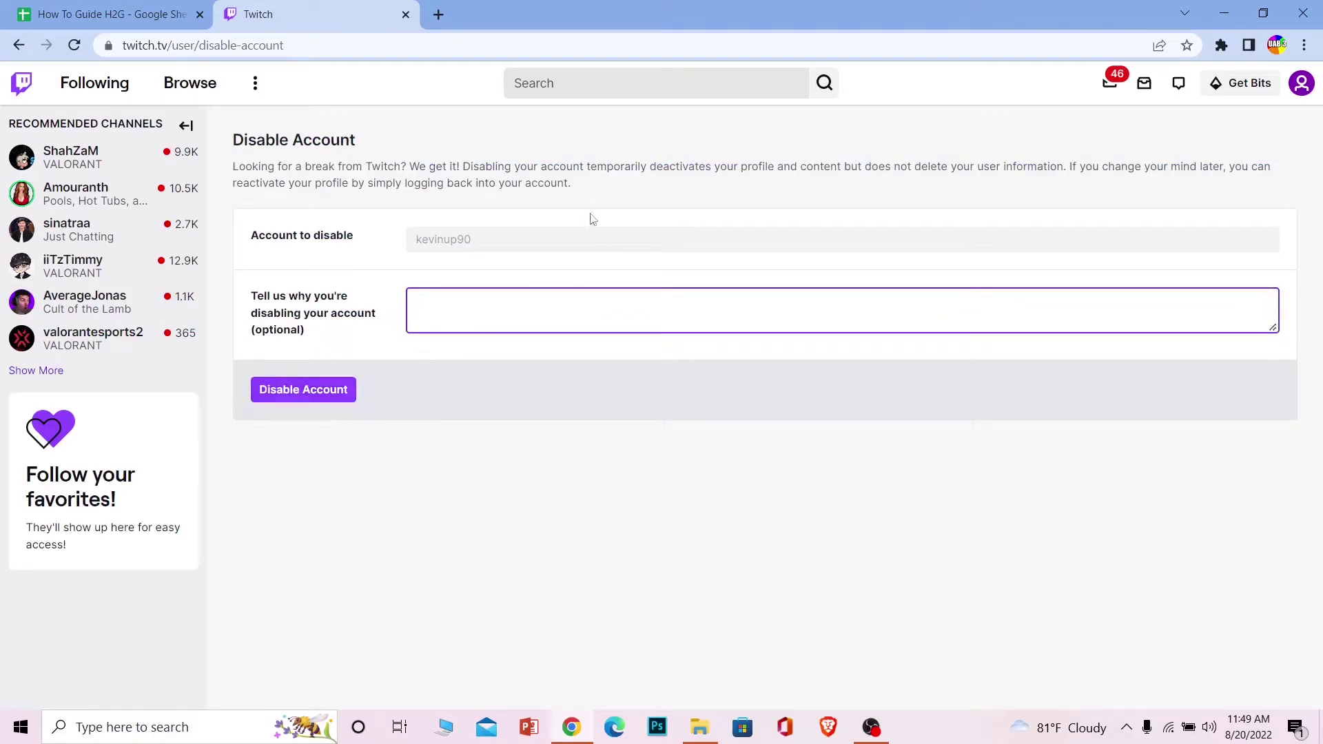
left_click_drag(649, 168, 739, 196)
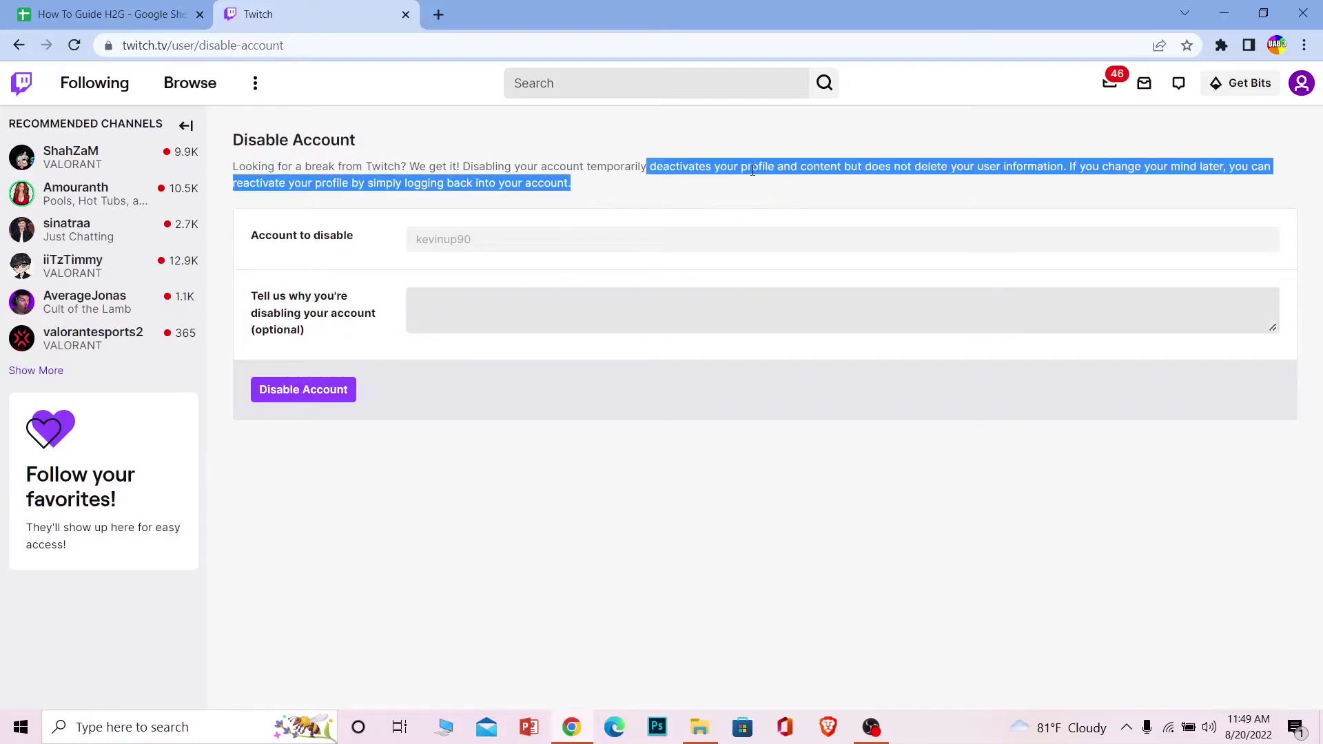
left_click(753, 170)
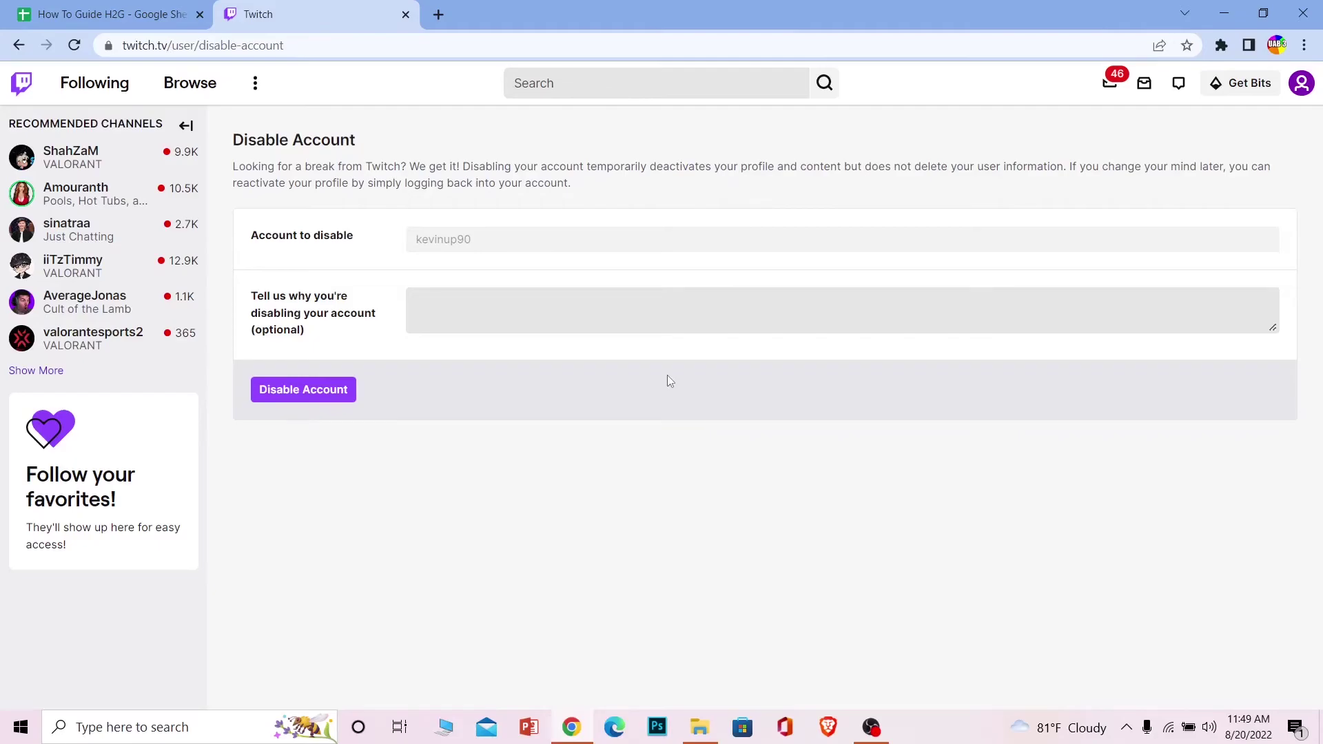
Step: Return to the Twitch home page via the logo, leaving the account active
left_click(22, 83)
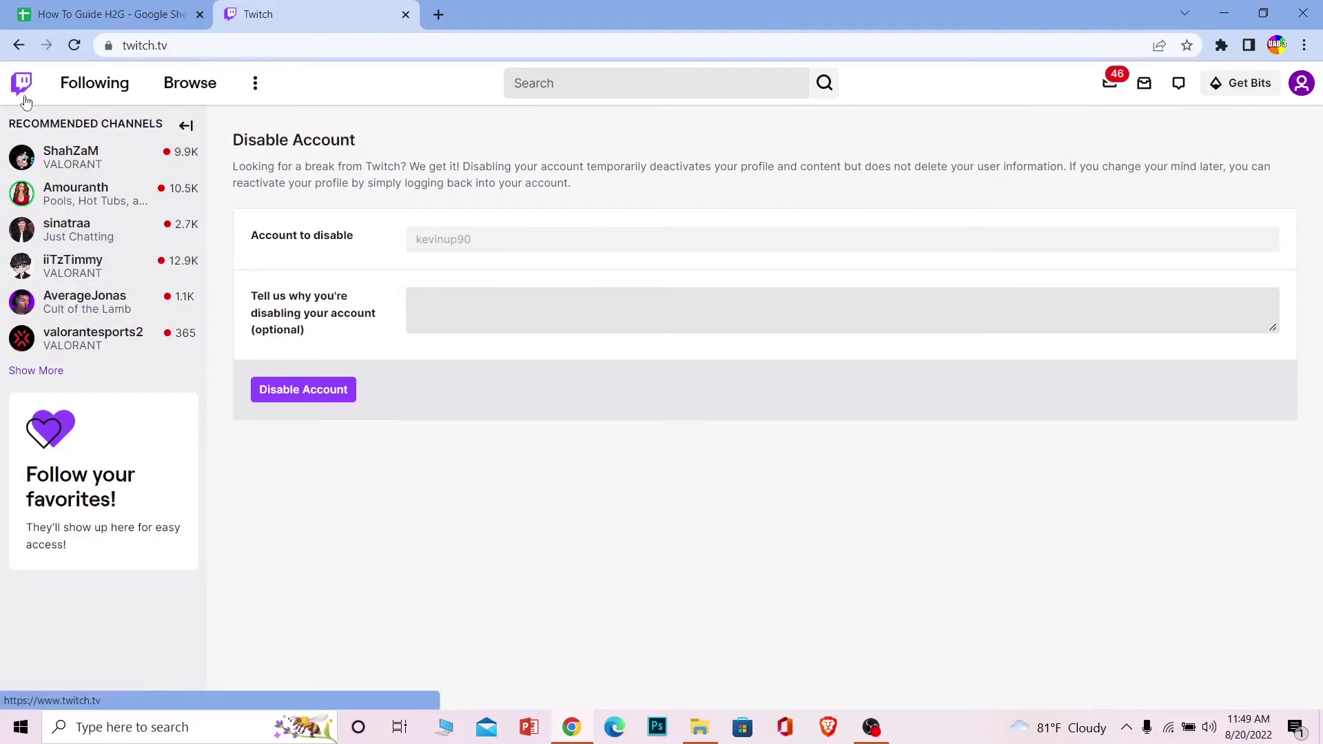
left_click(462, 358)
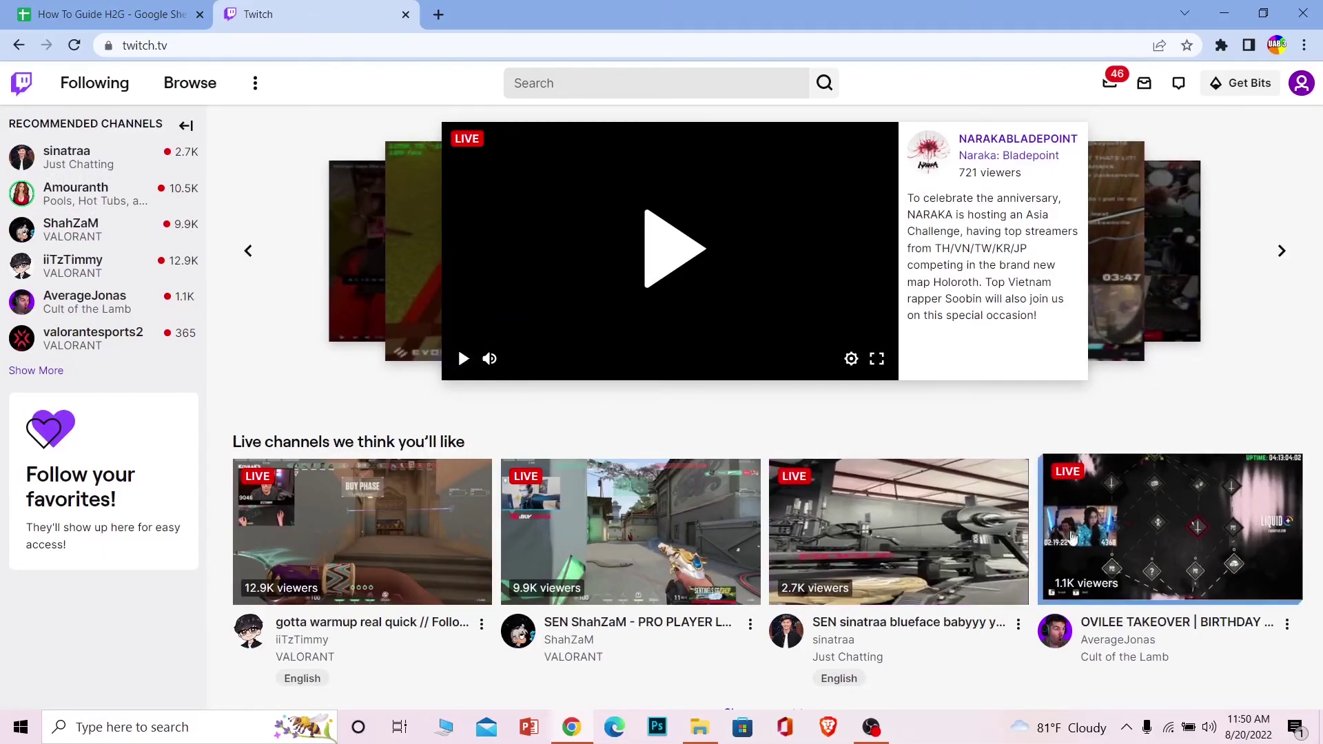
scroll(864, 494, "down", 3)
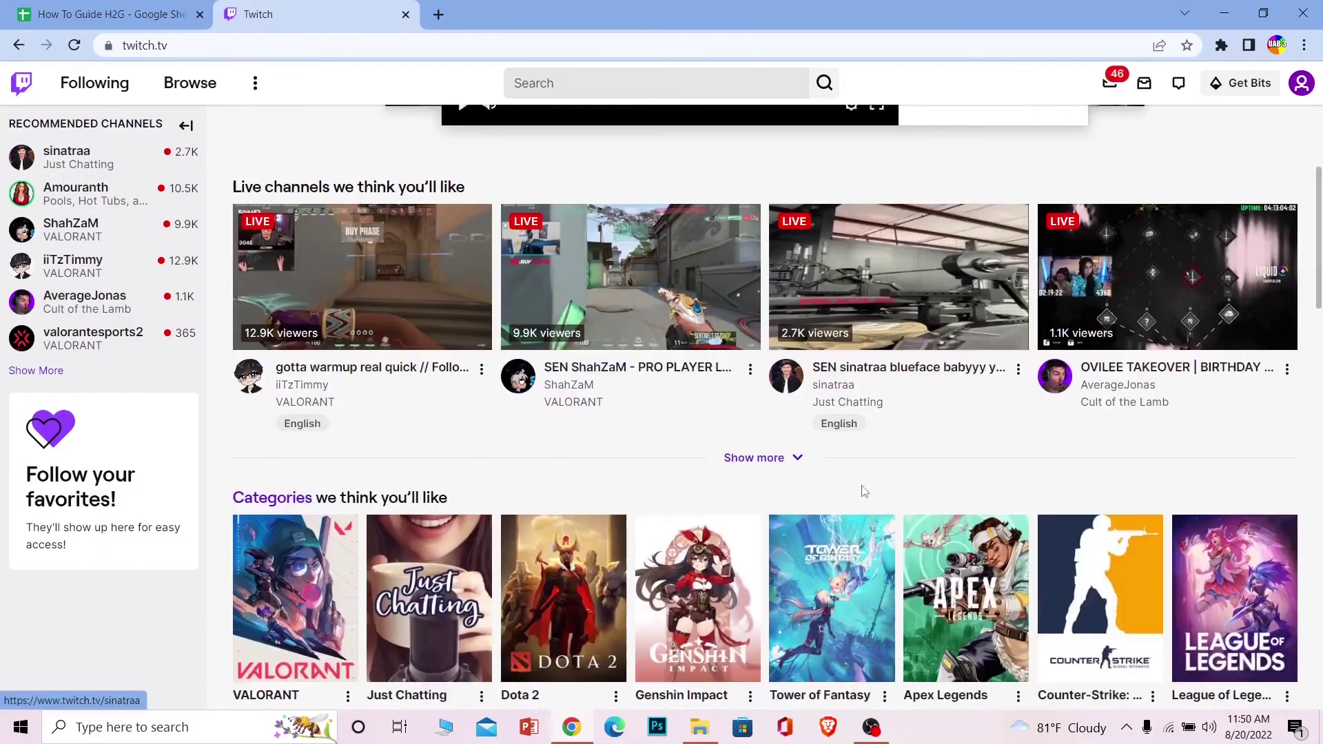
scroll(864, 488, "down", 1)
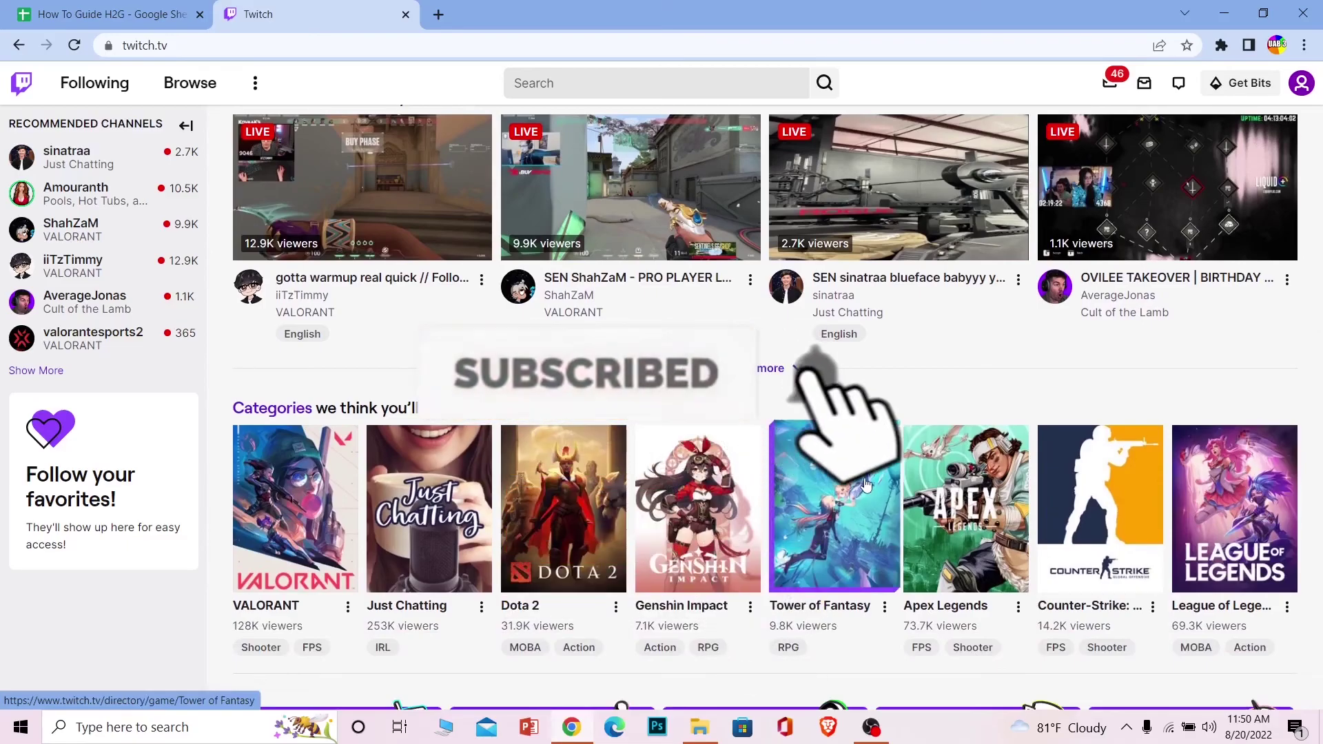
scroll(864, 485, "up", 5)
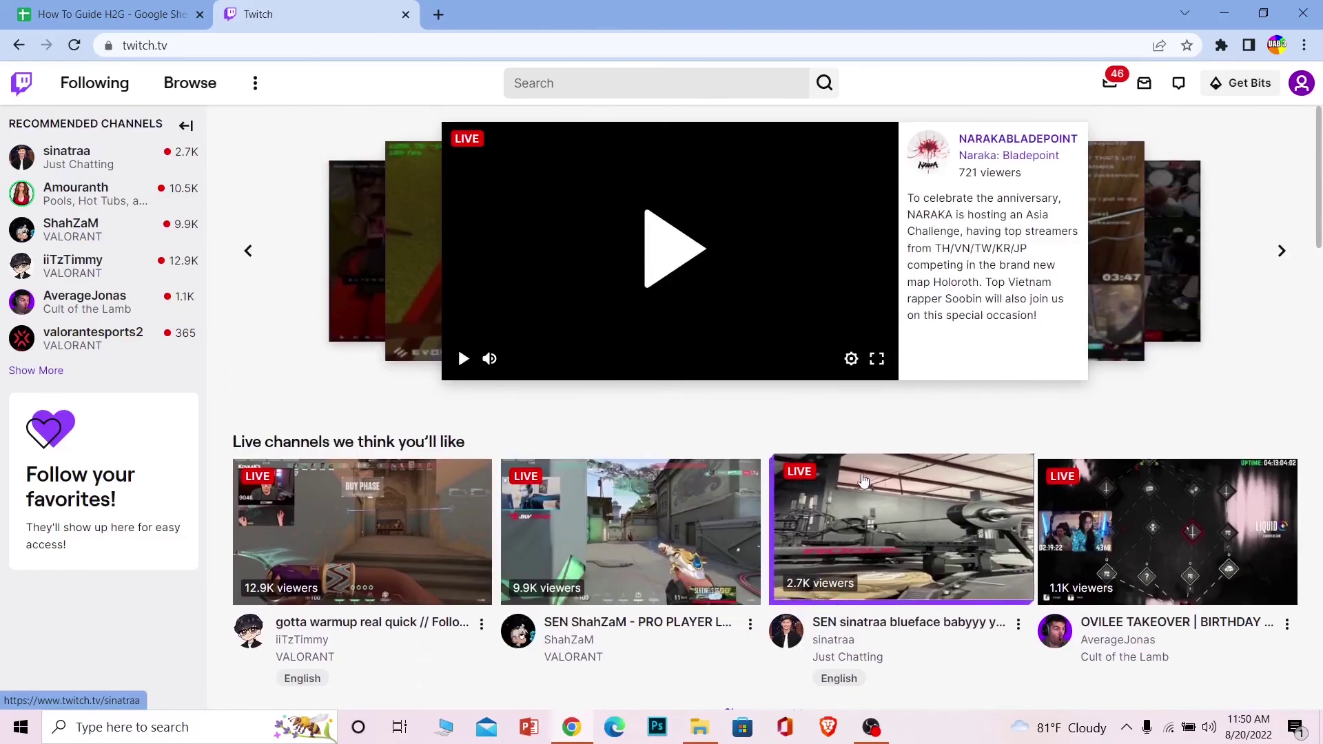